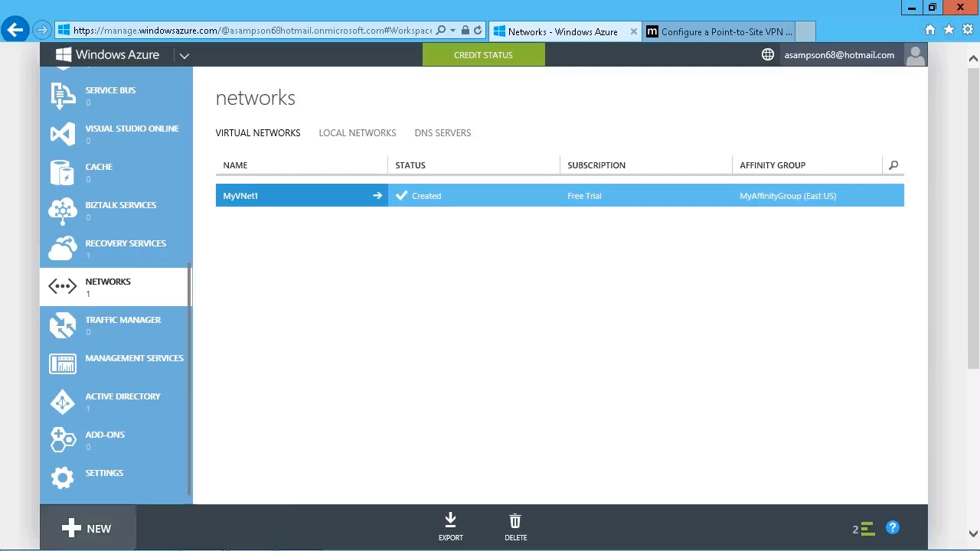
# - Start a custom-created virtual network and name it MyNewVPNNetwork
pyautogui.click(70, 528)
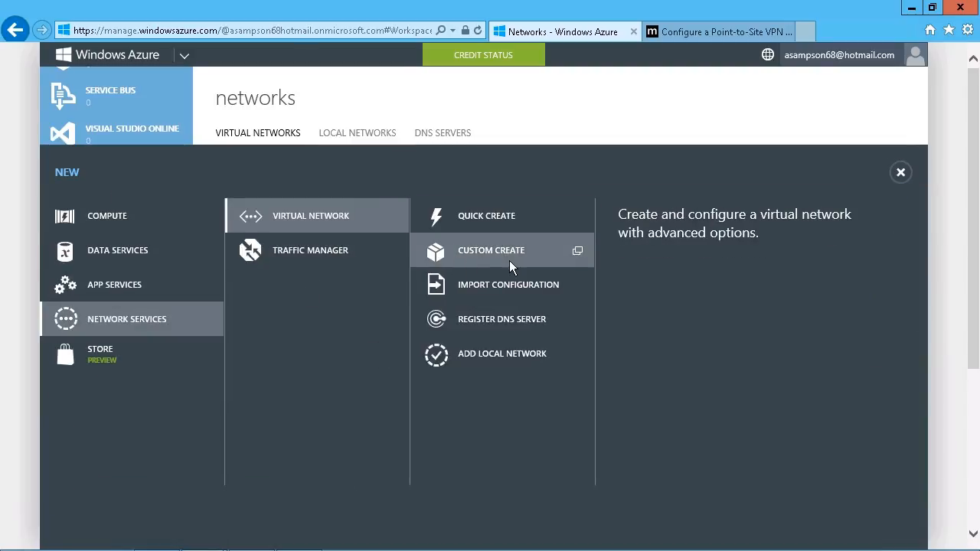
pyautogui.click(511, 266)
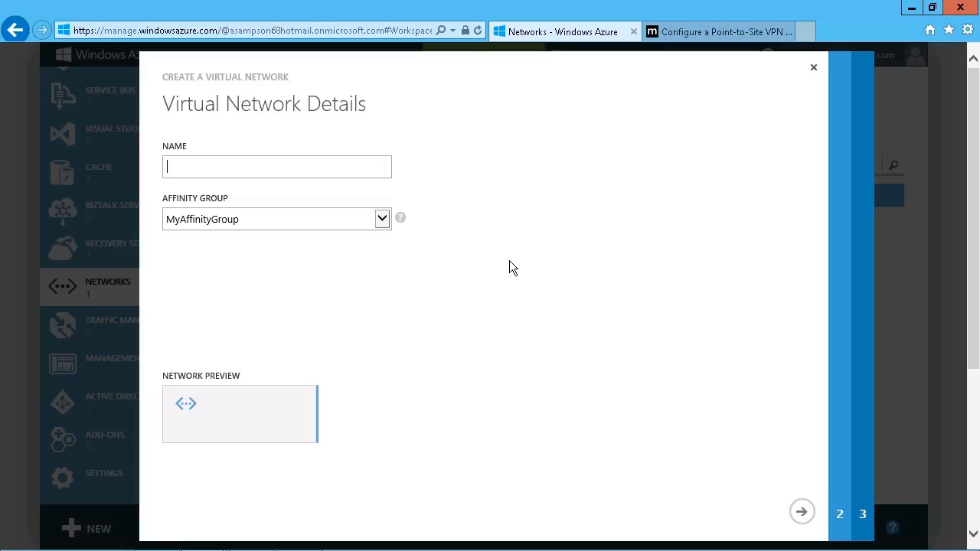
pyautogui.write('My')
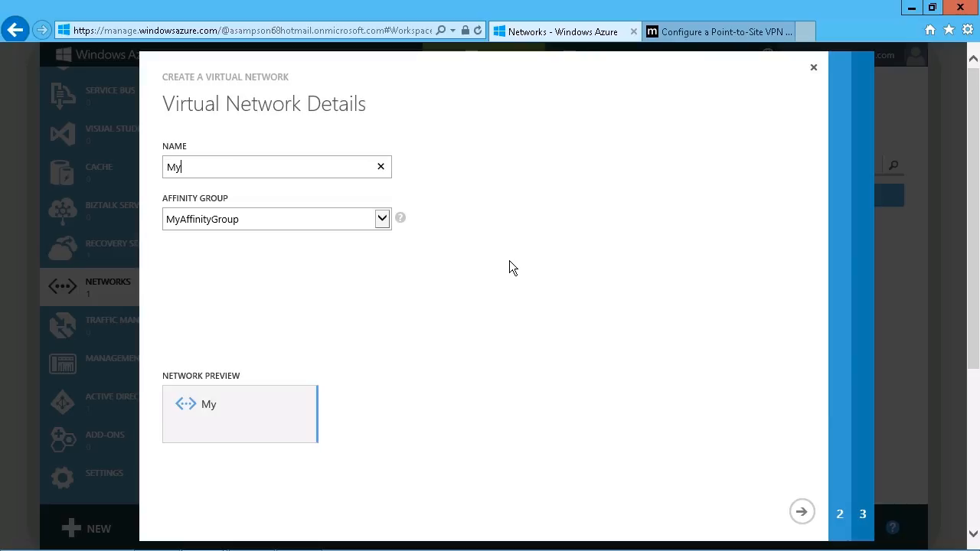
pyautogui.write('newVPNNetwork')
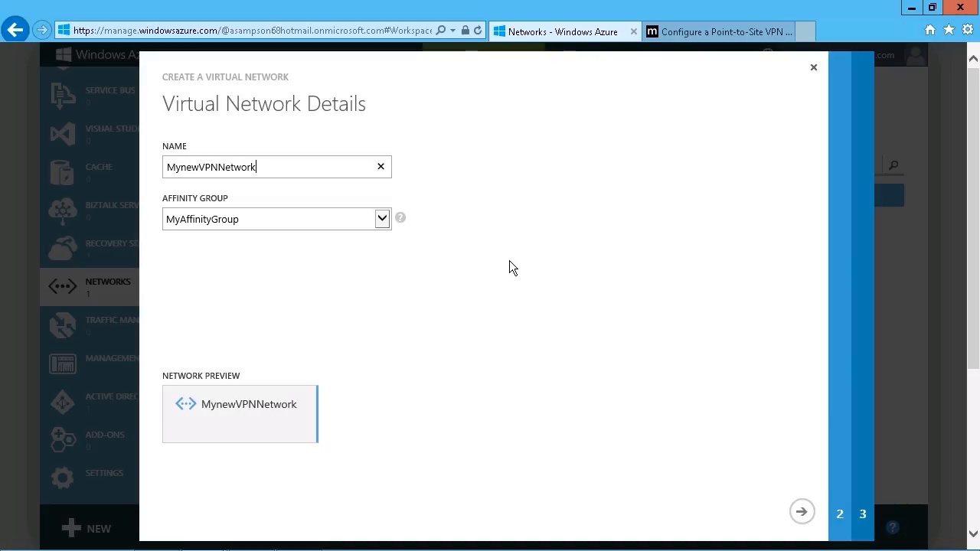
pyautogui.click(204, 168)
pyautogui.press('BackSpace')
pyautogui.write('N')
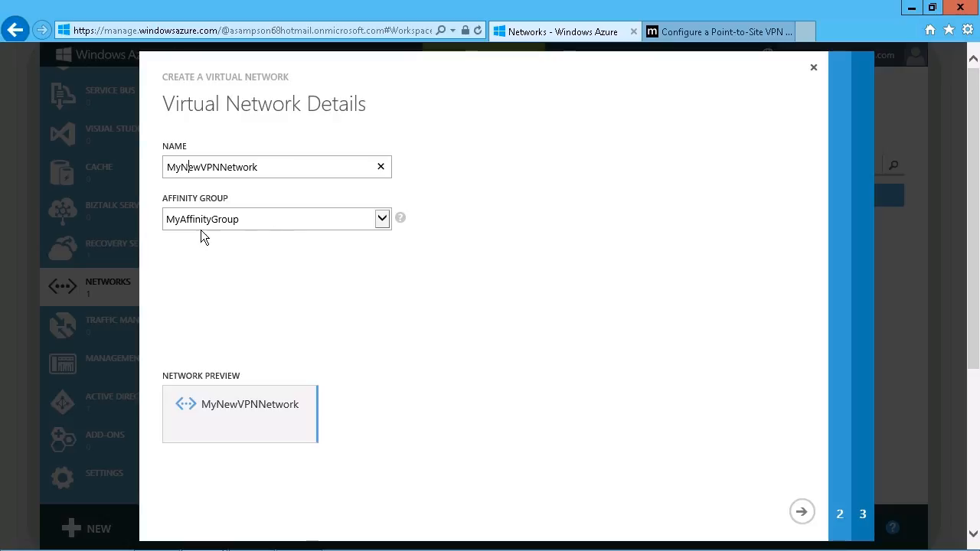
# - Assign the new virtual network to the MyAffinityGroup affinity group and continue to its DNS and VPN settings
pyautogui.click(388, 222)
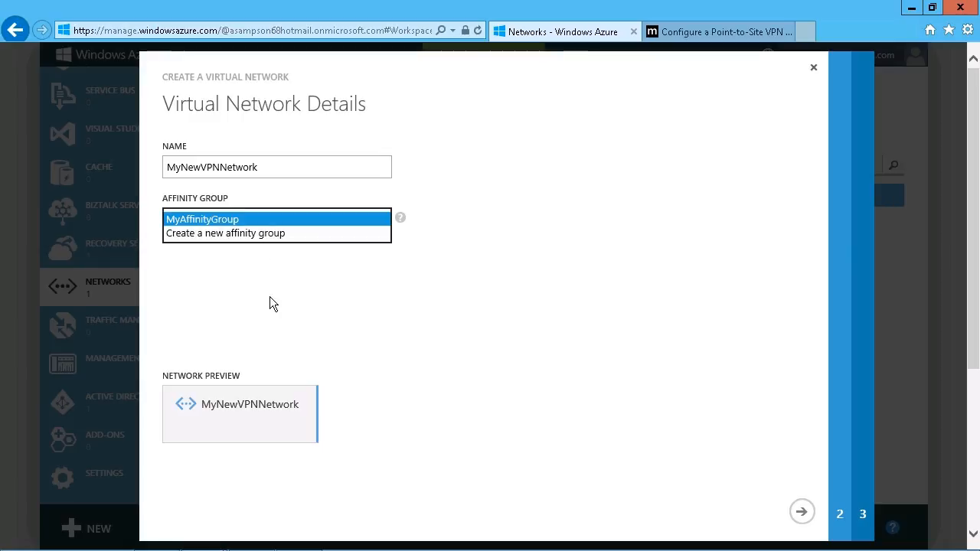
pyautogui.click(230, 220)
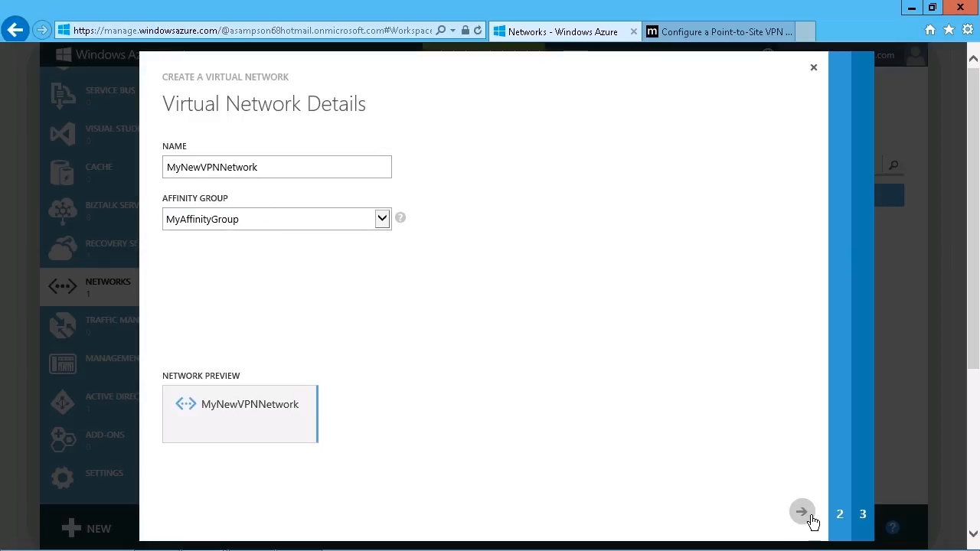
pyautogui.click(801, 513)
# - Enable only point-to-site VPN connectivity and accept the default 10.0.0.0/24 client address space
pyautogui.click(252, 193)
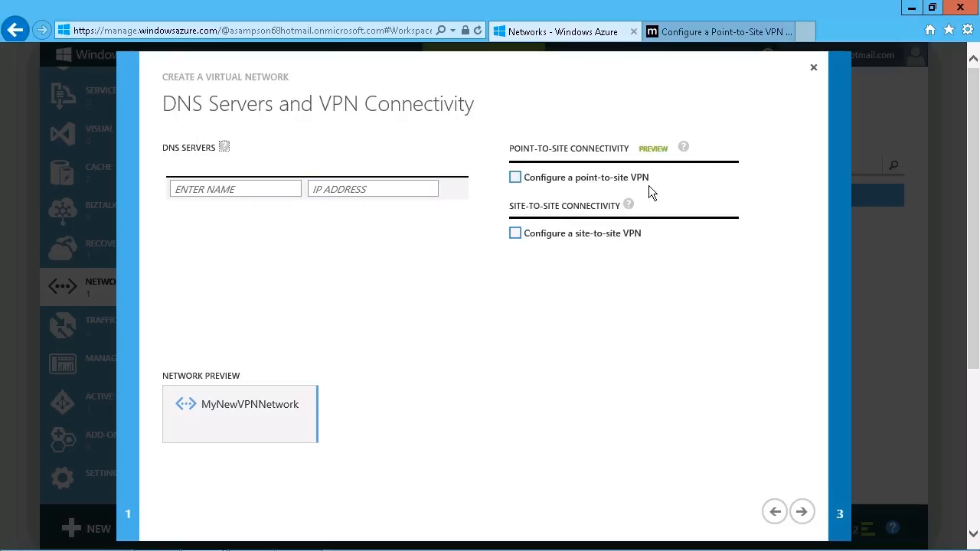
pyautogui.click(522, 184)
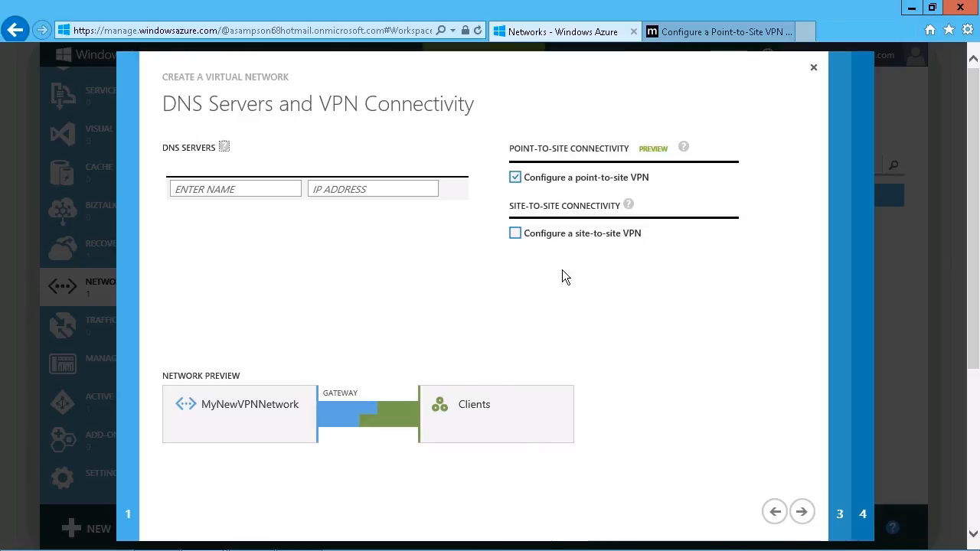
pyautogui.click(523, 242)
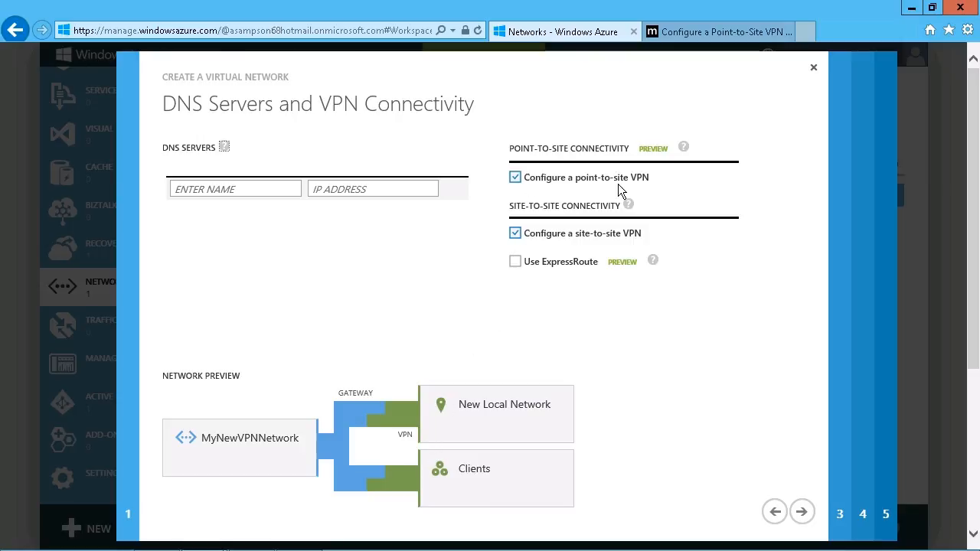
pyautogui.click(526, 242)
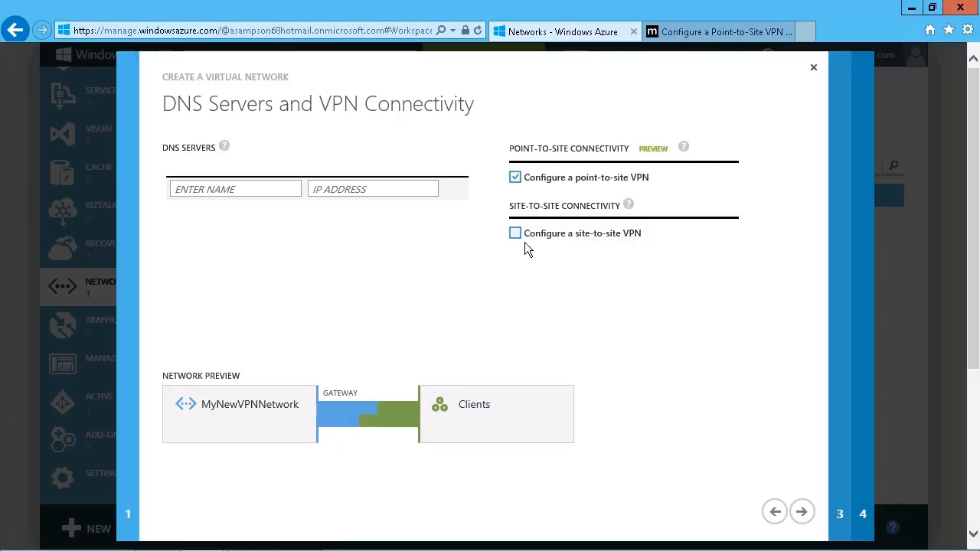
pyautogui.click(804, 517)
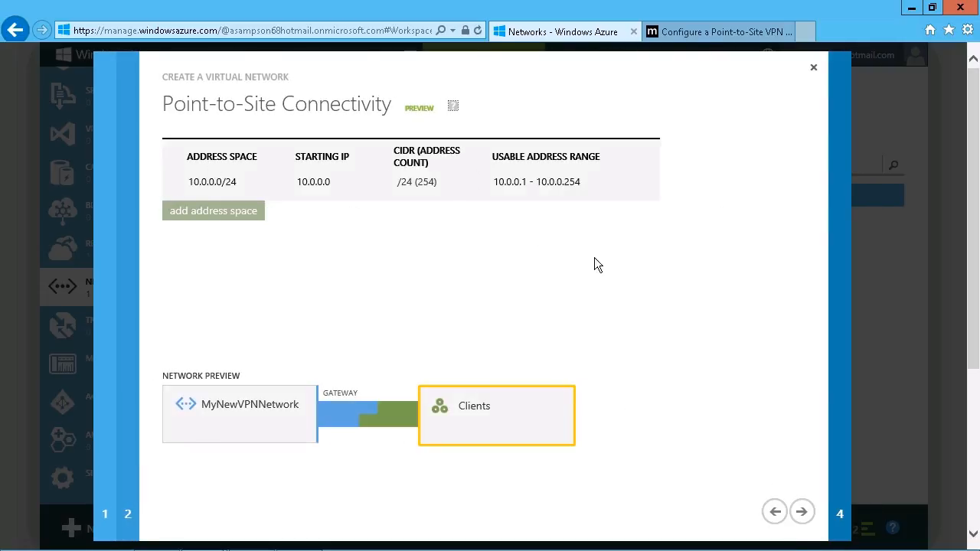
pyautogui.click(796, 512)
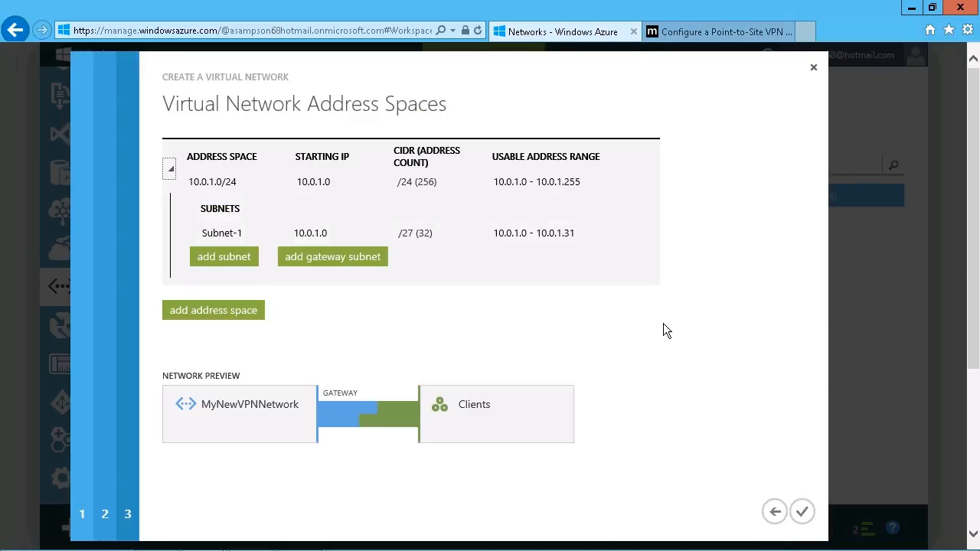
# - Add a gateway subnet starting at 10.0.1.32 with CIDR /29 (8) and finish creating the virtual network
pyautogui.moveTo(368, 191)
pyautogui.moveTo(401, 241)
pyautogui.click(340, 265)
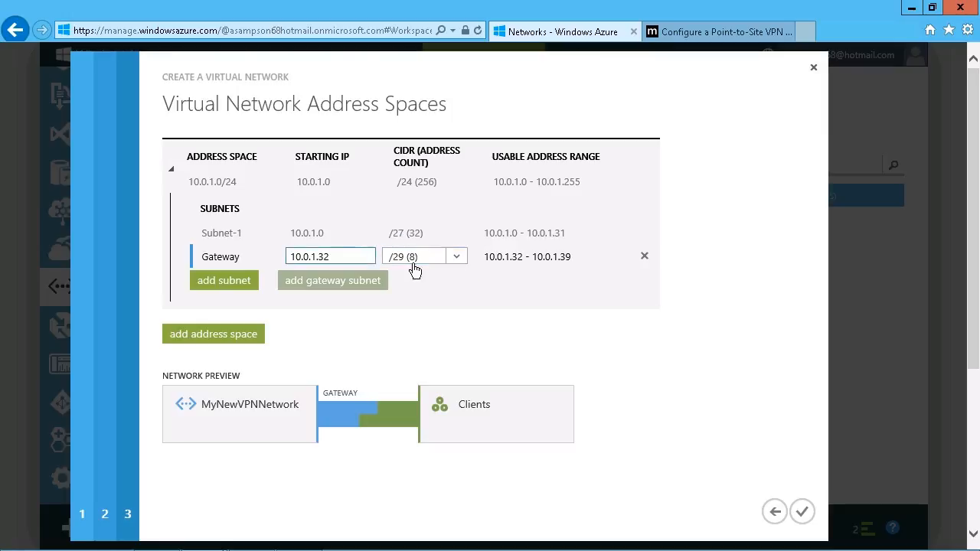
pyautogui.click(464, 272)
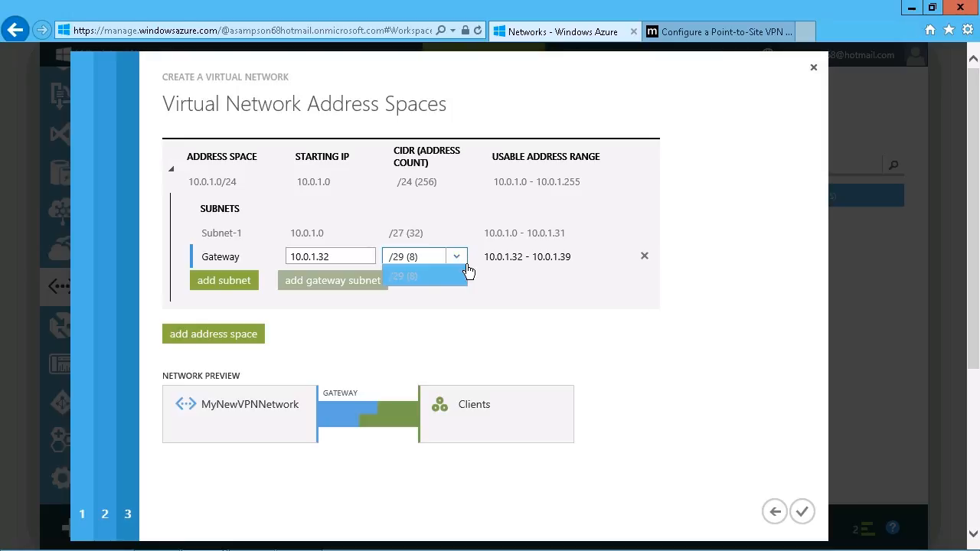
pyautogui.click(464, 275)
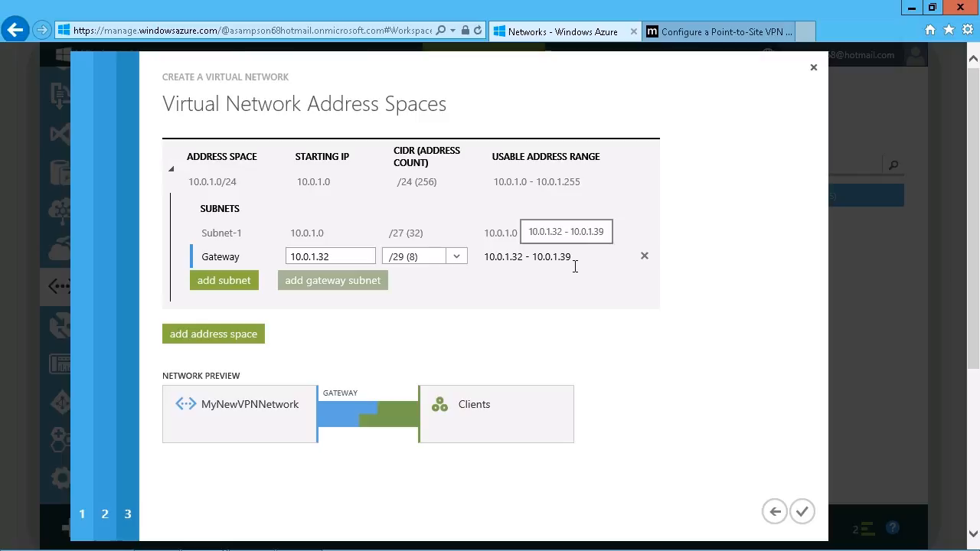
pyautogui.click(561, 306)
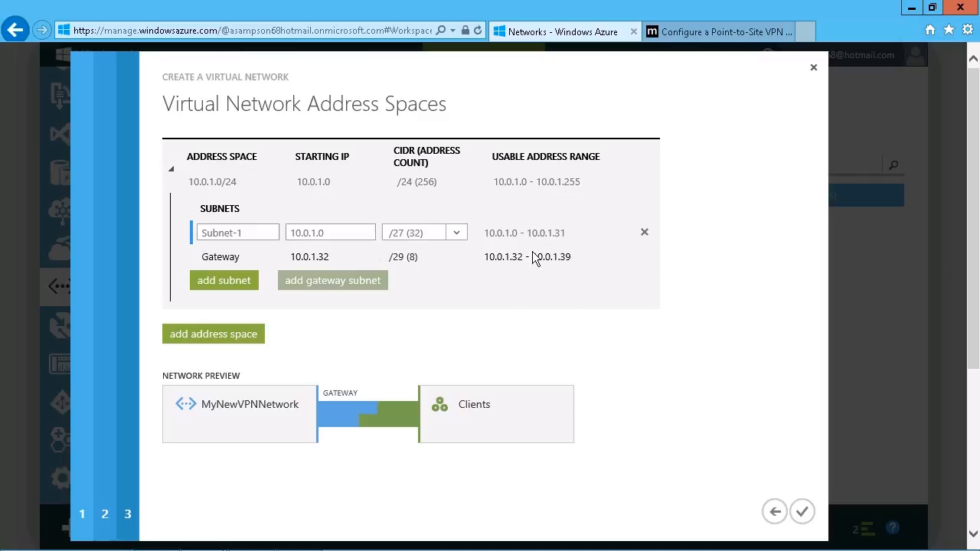
pyautogui.moveTo(538, 271)
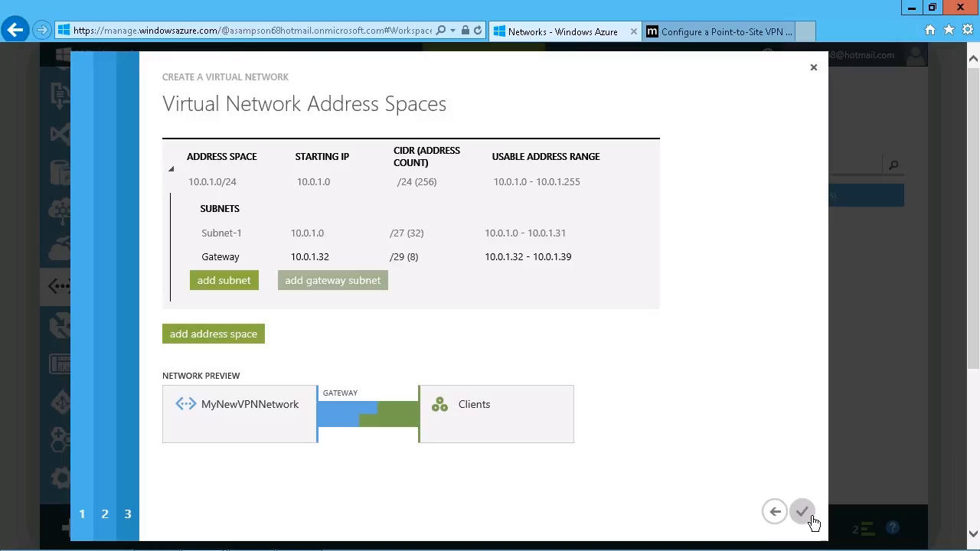
pyautogui.click(804, 512)
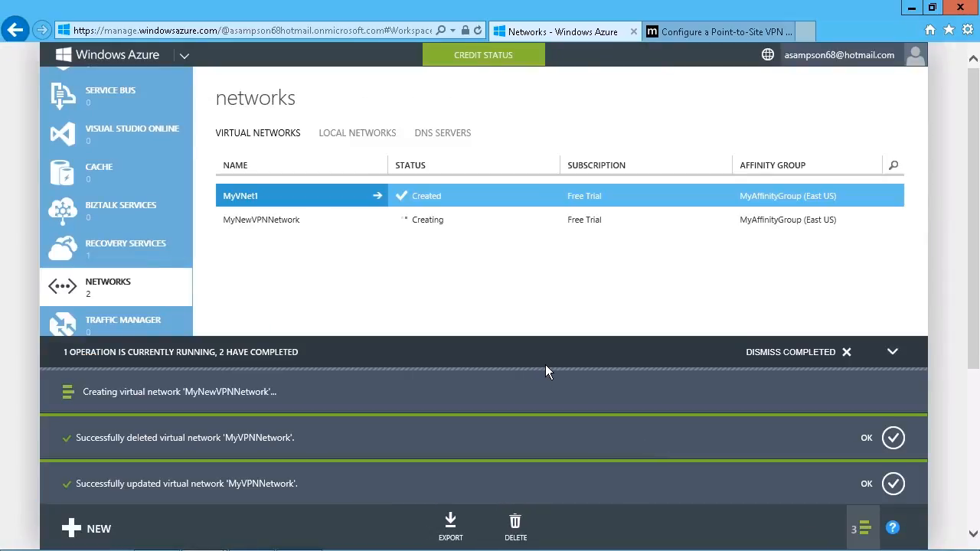
# - Dismiss the completed notifications and open the dashboard of MyNewVPNNetwork
pyautogui.click(848, 355)
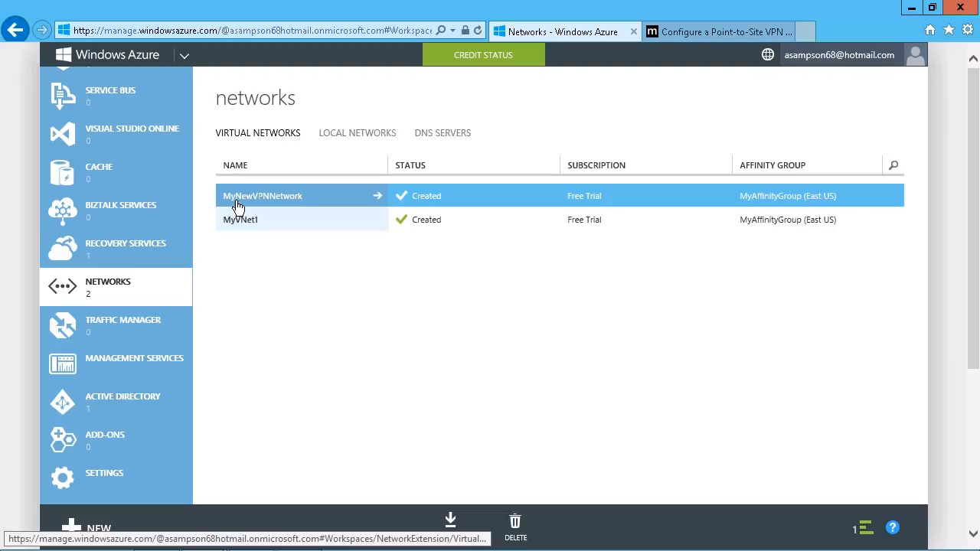
pyautogui.click(296, 203)
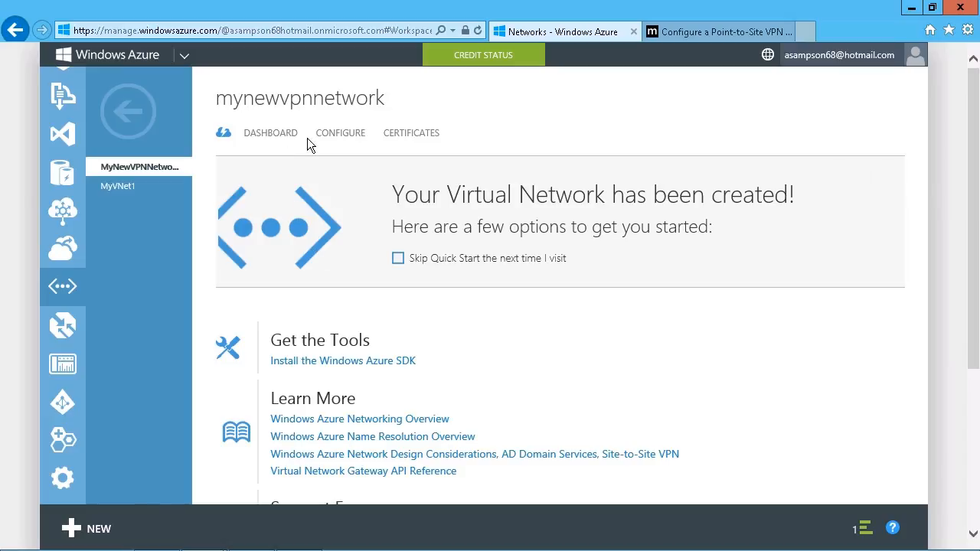
pyautogui.click(286, 144)
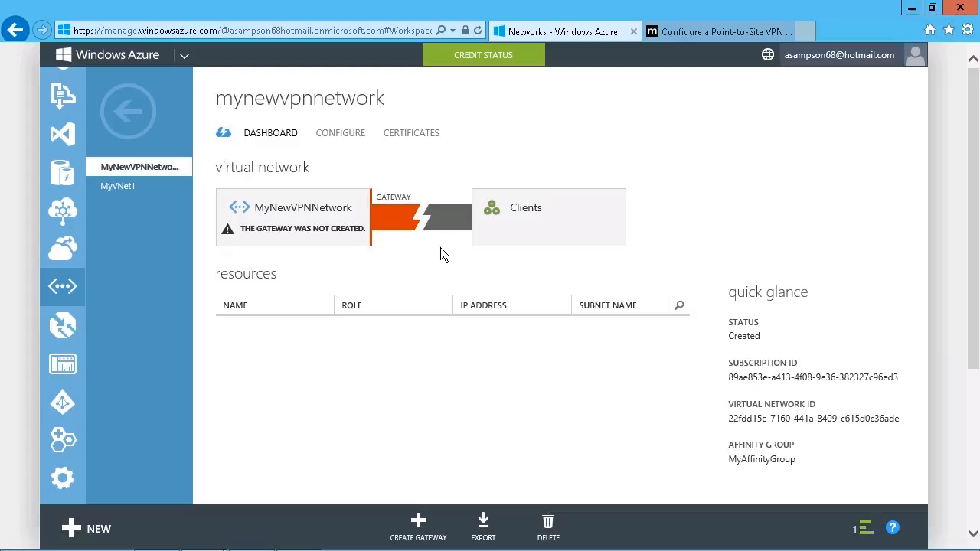
# - Set the gateway subnet's CIDR to /27 (27) in the virtual network's configuration and save the change
pyautogui.click(360, 141)
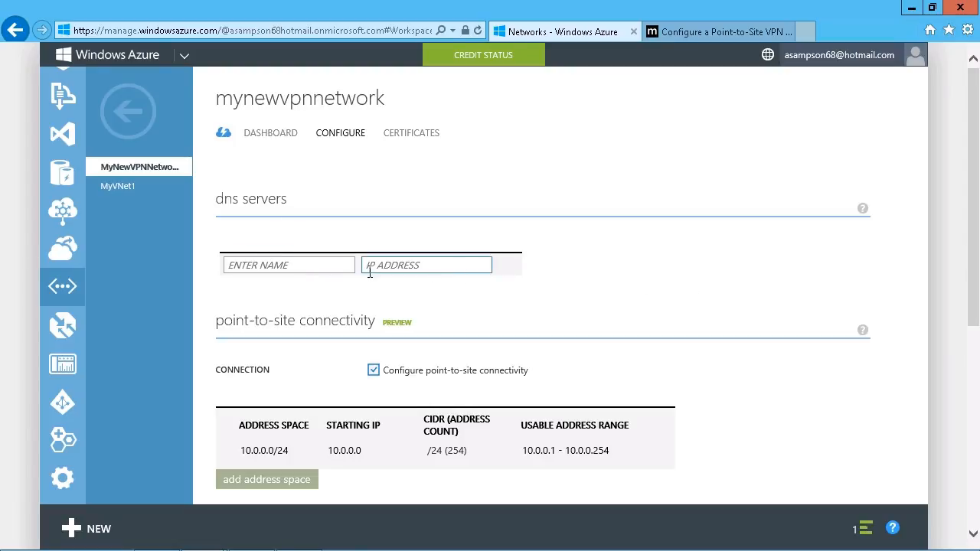
pyautogui.scroll(-3, 781, 283)
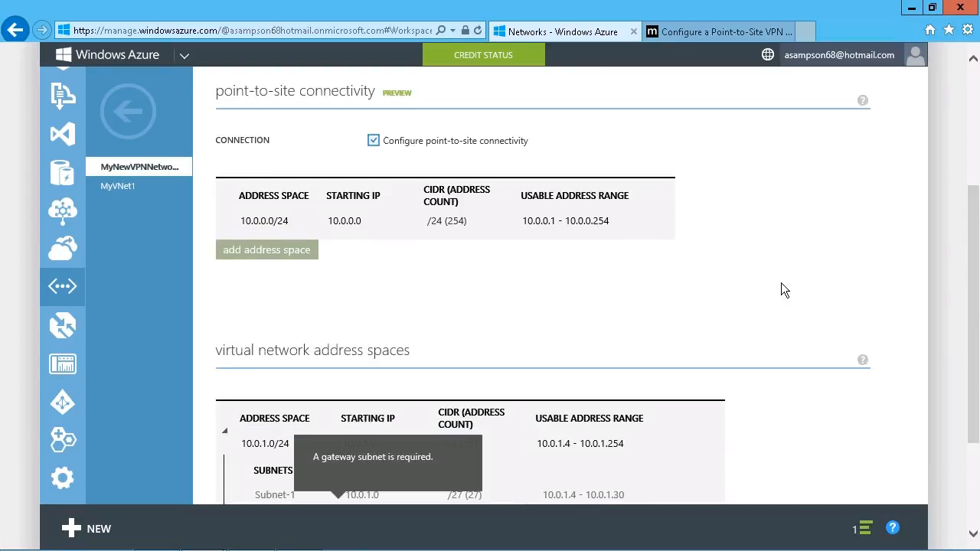
pyautogui.scroll(-2, 781, 289)
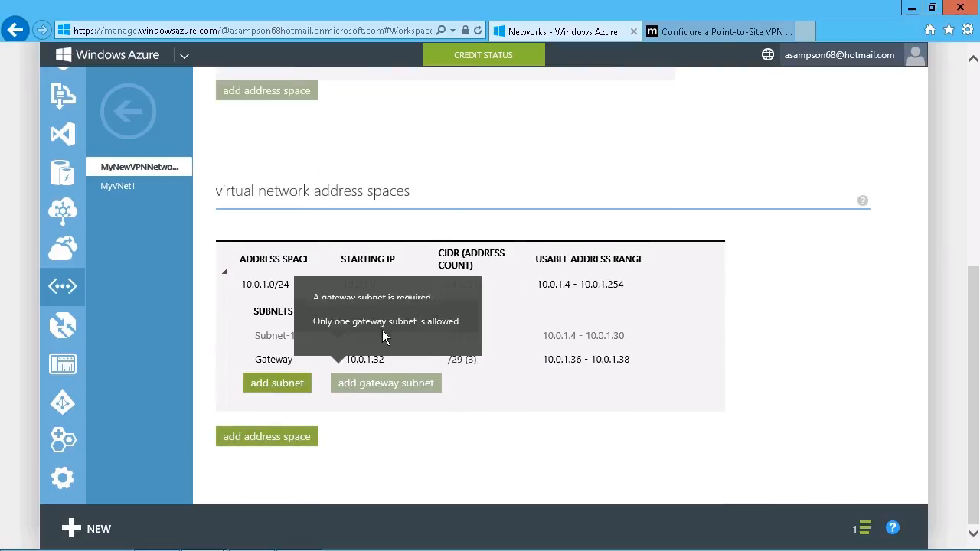
pyautogui.click(864, 527)
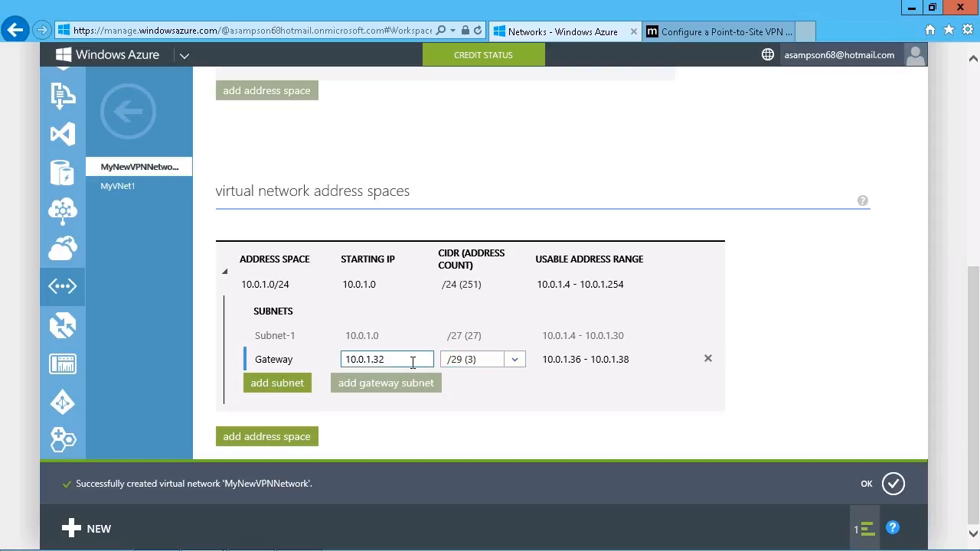
pyautogui.click(527, 372)
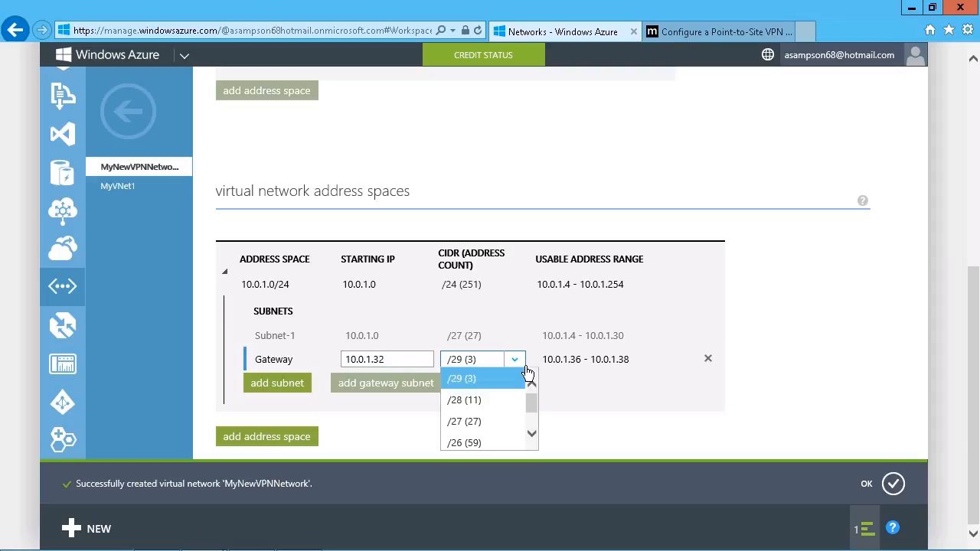
pyautogui.moveTo(534, 405); pyautogui.dragTo(534, 411)
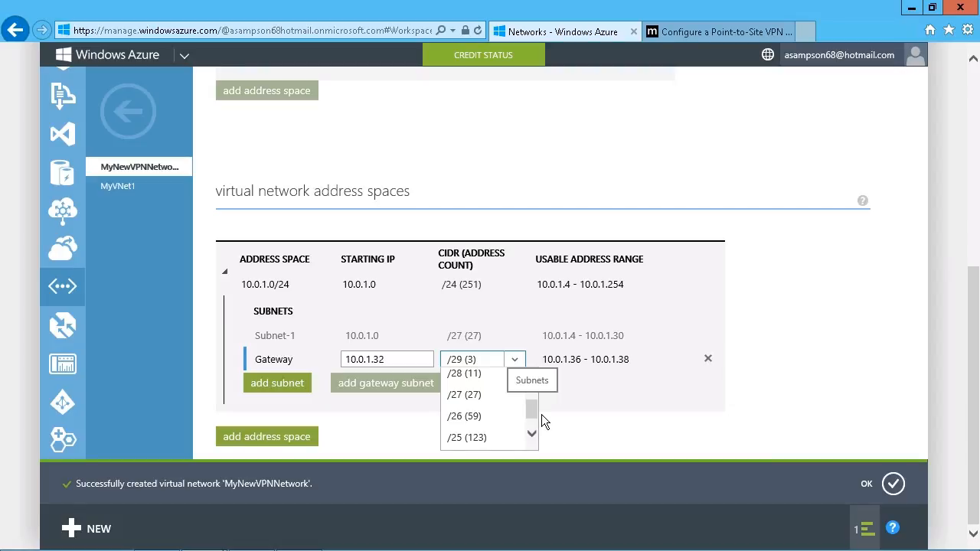
pyautogui.click(476, 401)
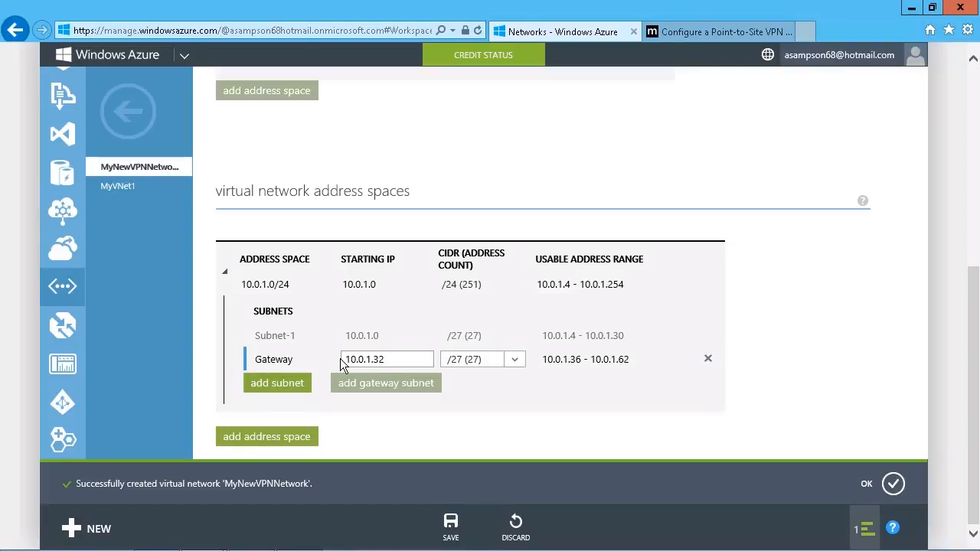
pyautogui.click(451, 528)
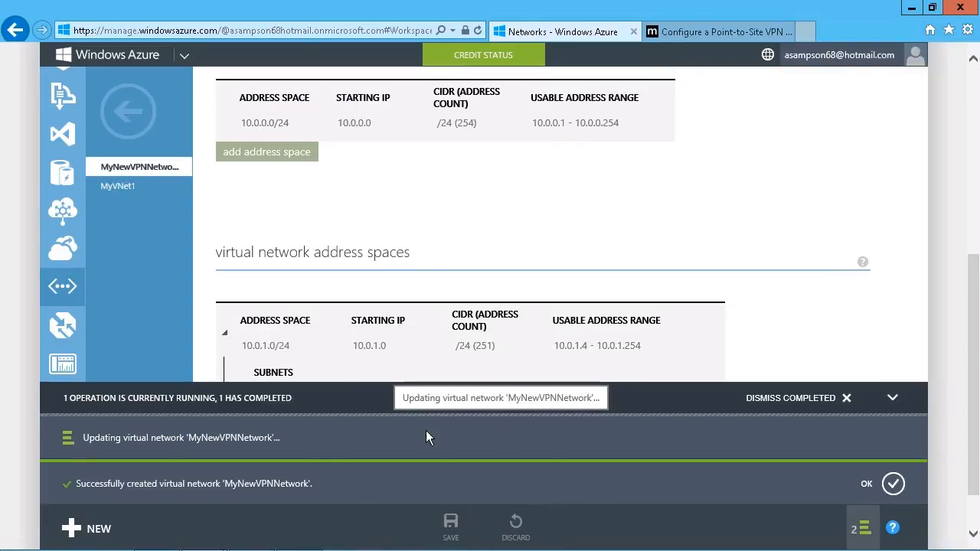
pyautogui.click(855, 410)
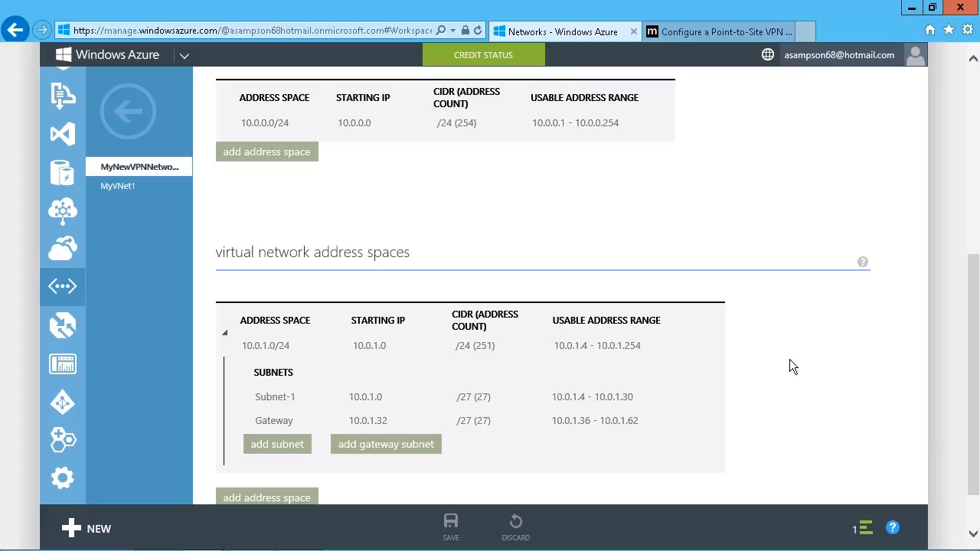
pyautogui.click(867, 529)
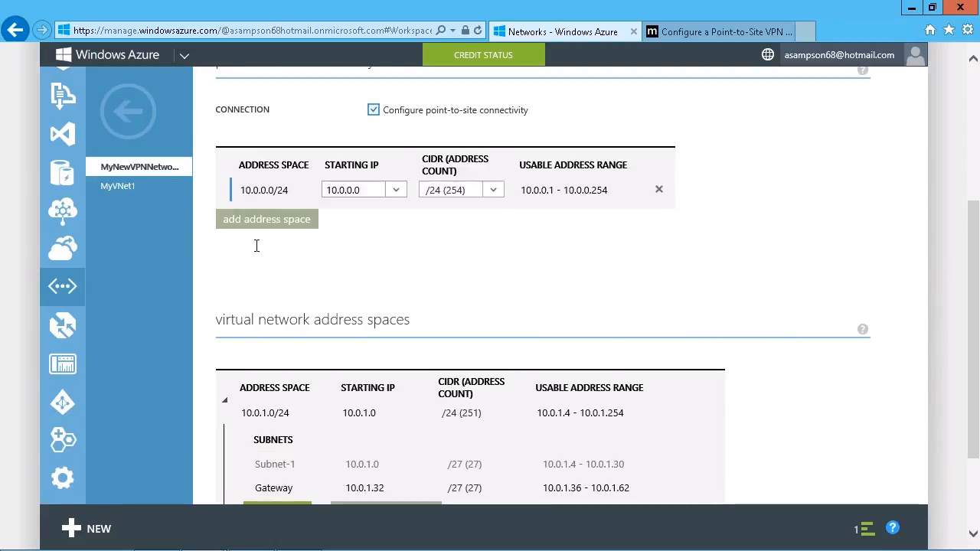
# - Create a gateway for MyNewVPNNetwork from its dashboard
pyautogui.click(283, 148)
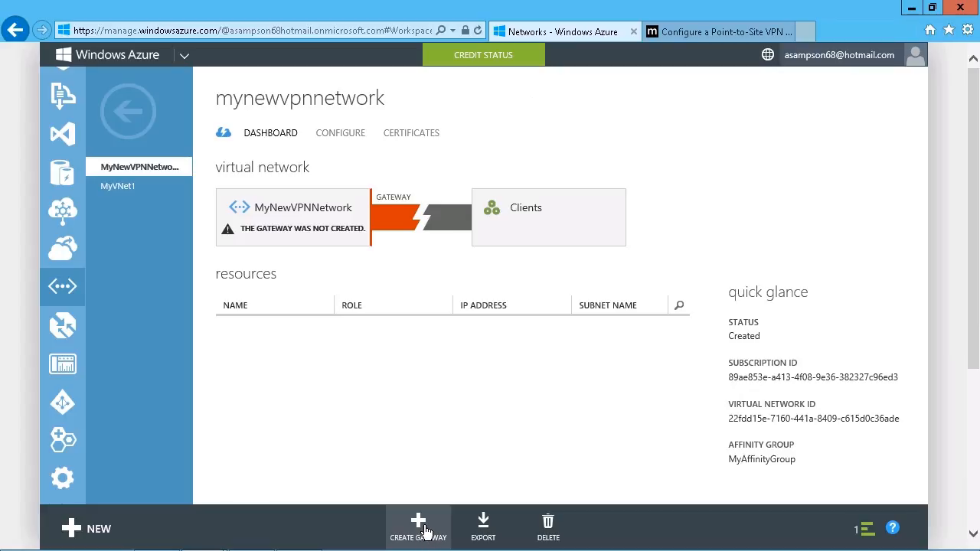
pyautogui.click(418, 527)
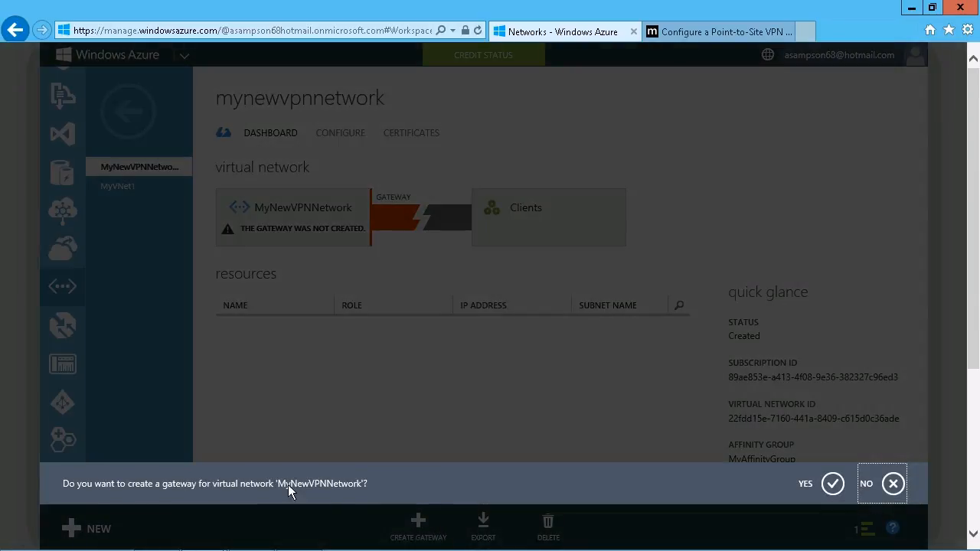
pyautogui.click(832, 485)
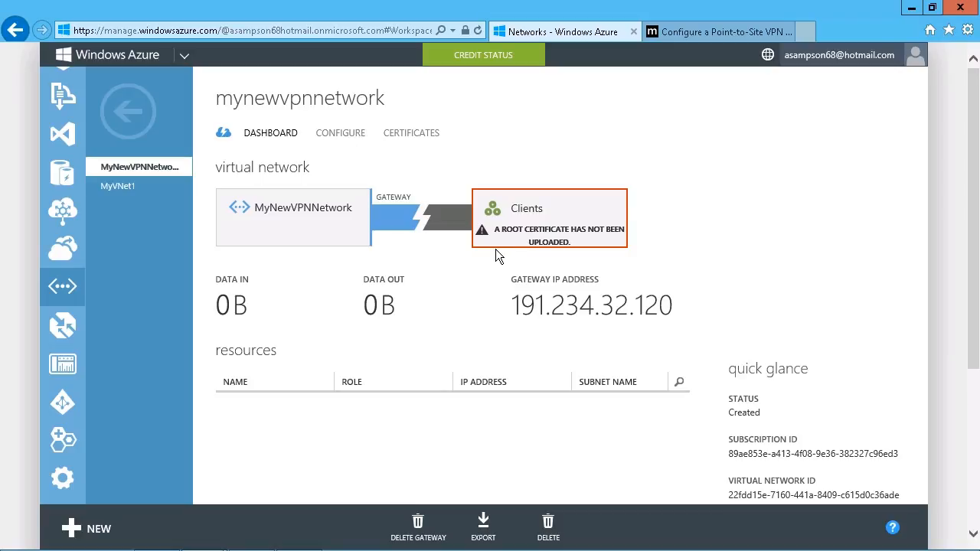
# - Review the point-to-site and virtual network address spaces in the configuration of MyNewVPNNetwork
pyautogui.click(344, 134)
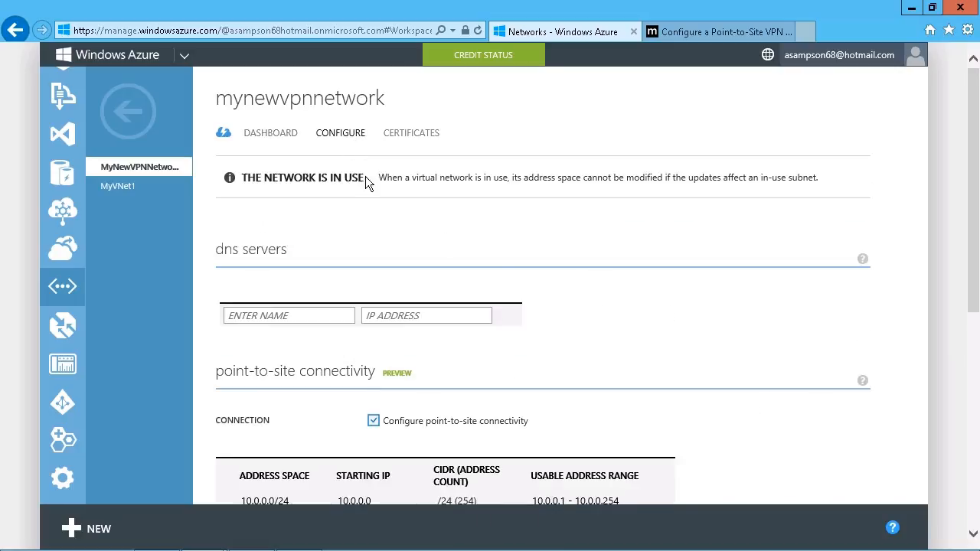
pyautogui.scroll(-3, 706, 337)
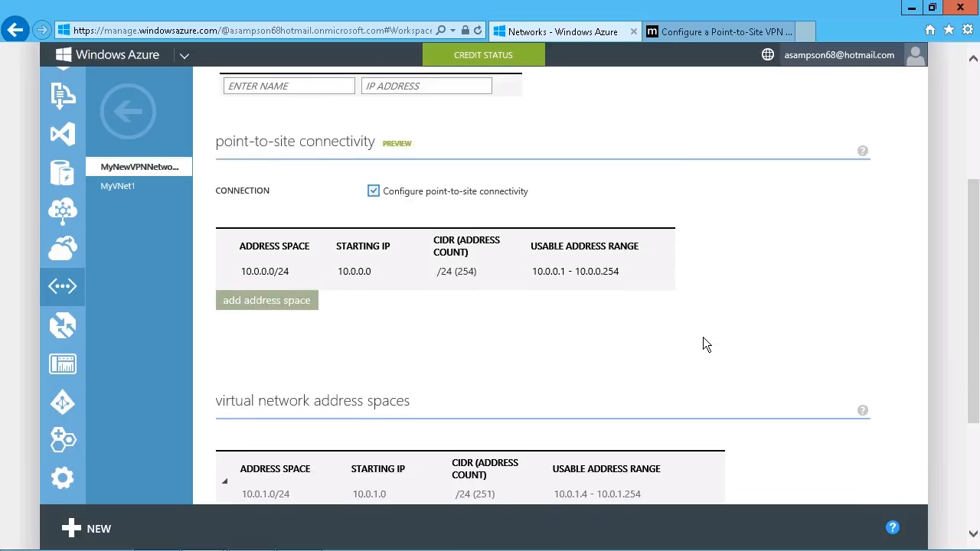
pyautogui.scroll(-3, 703, 341)
pyautogui.moveTo(475, 550)
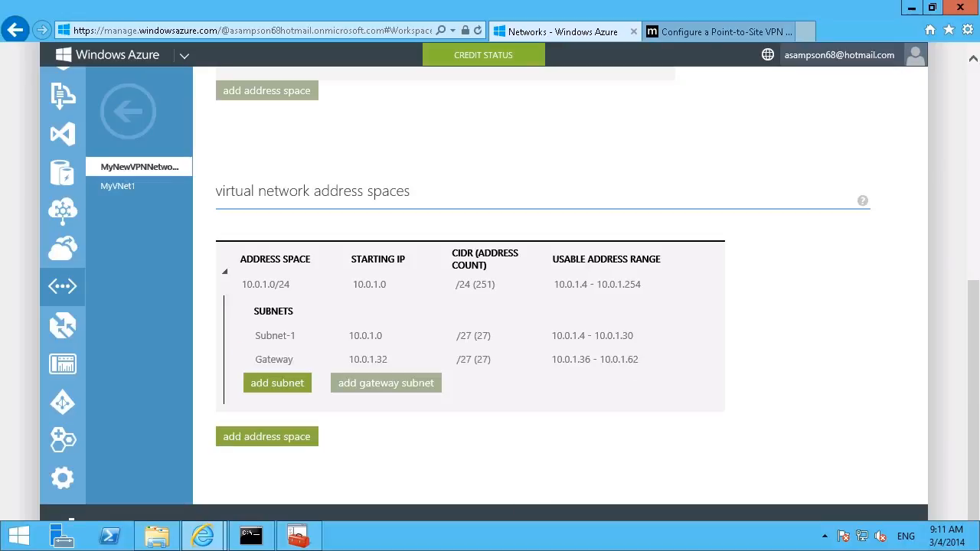